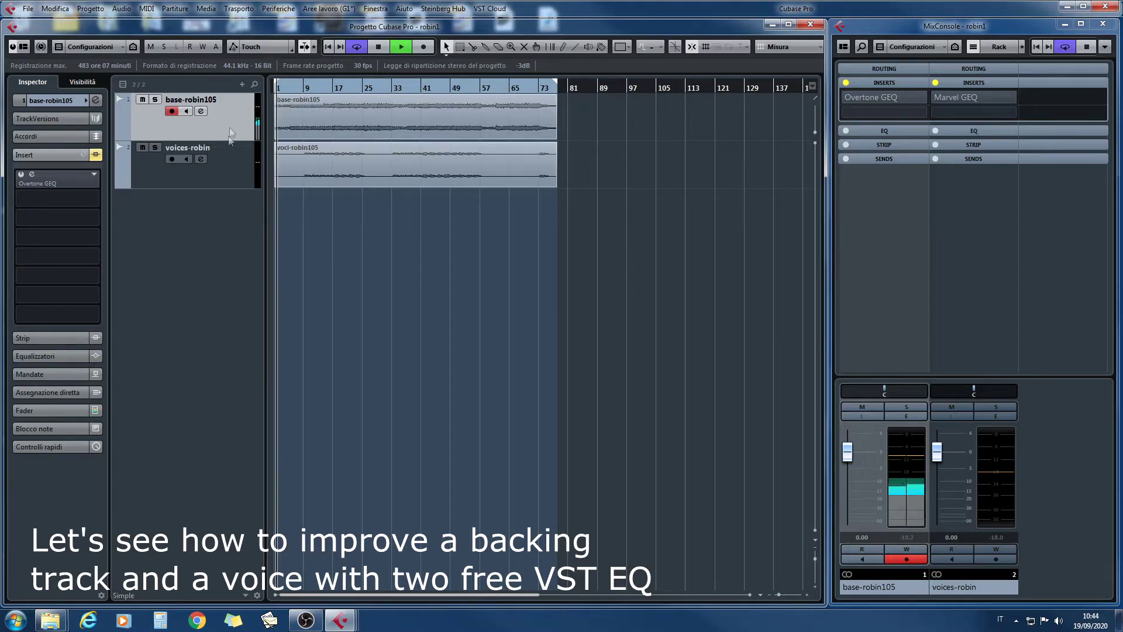
- Open and activate the Overtone GEQ insert on the base-robin105 track, and reset all its bands
{"action": "left_click", "coordinate": [65, 181]}
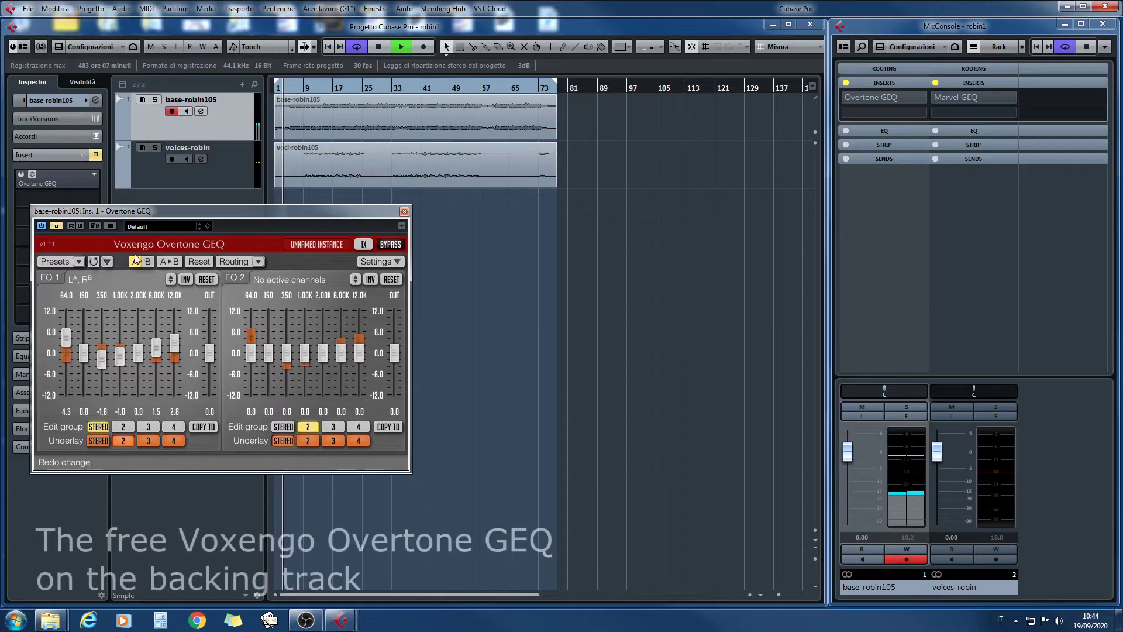
{"action": "left_click", "coordinate": [56, 226]}
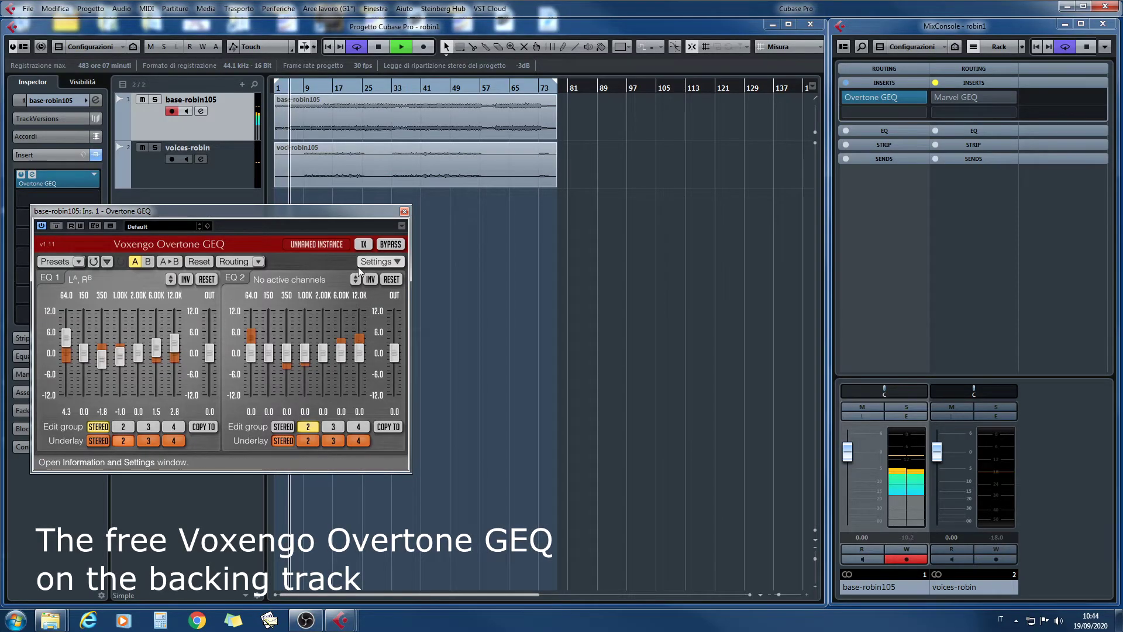
{"action": "left_click", "coordinate": [199, 263]}
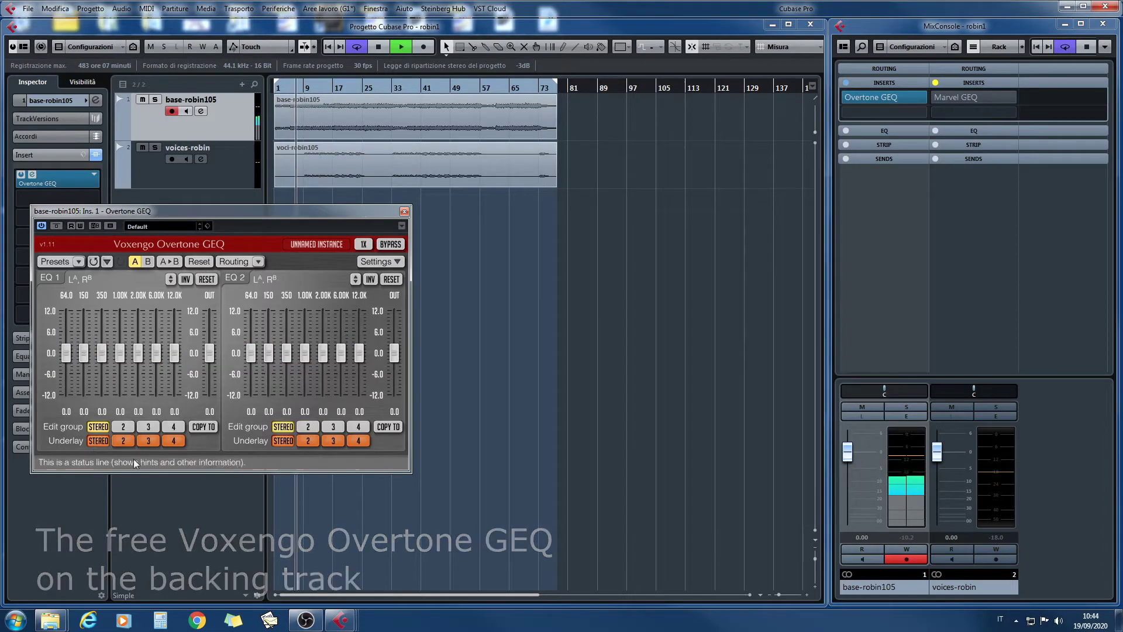
- Mute the voices-robin track and audition the backing track by briefly boosting single Overtone GEQ bands, resetting each one
{"action": "mouse_move", "coordinate": [362, 359]}
{"action": "left_mouse_down"}
{"action": "mouse_move", "coordinate": [364, 336]}
{"action": "mouse_move", "coordinate": [343, 358]}
{"action": "mouse_move", "coordinate": [343, 334]}
{"action": "left_mouse_up"}
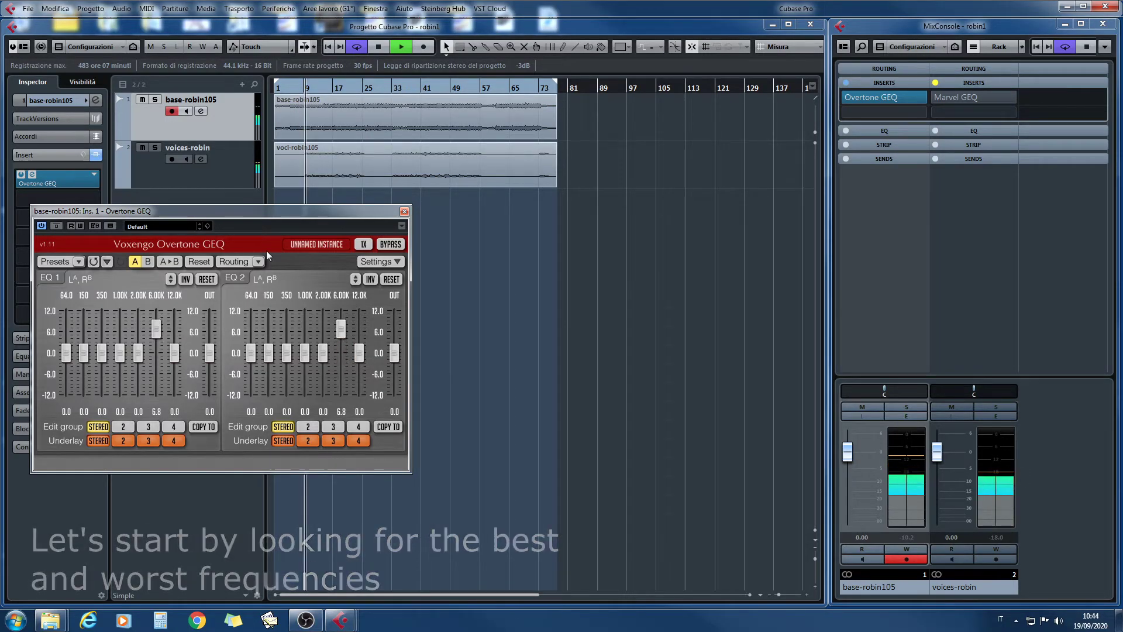
{"action": "left_click", "coordinate": [143, 147]}
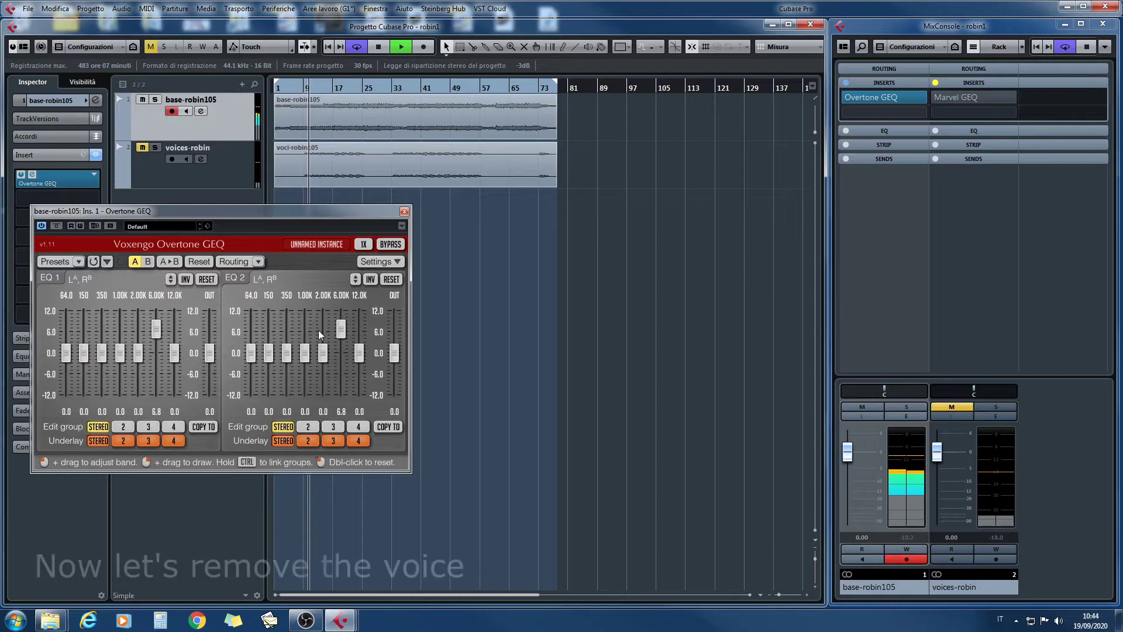
{"action": "left_click_drag", "start_coordinate": [339, 329], "coordinate": [305, 363]}
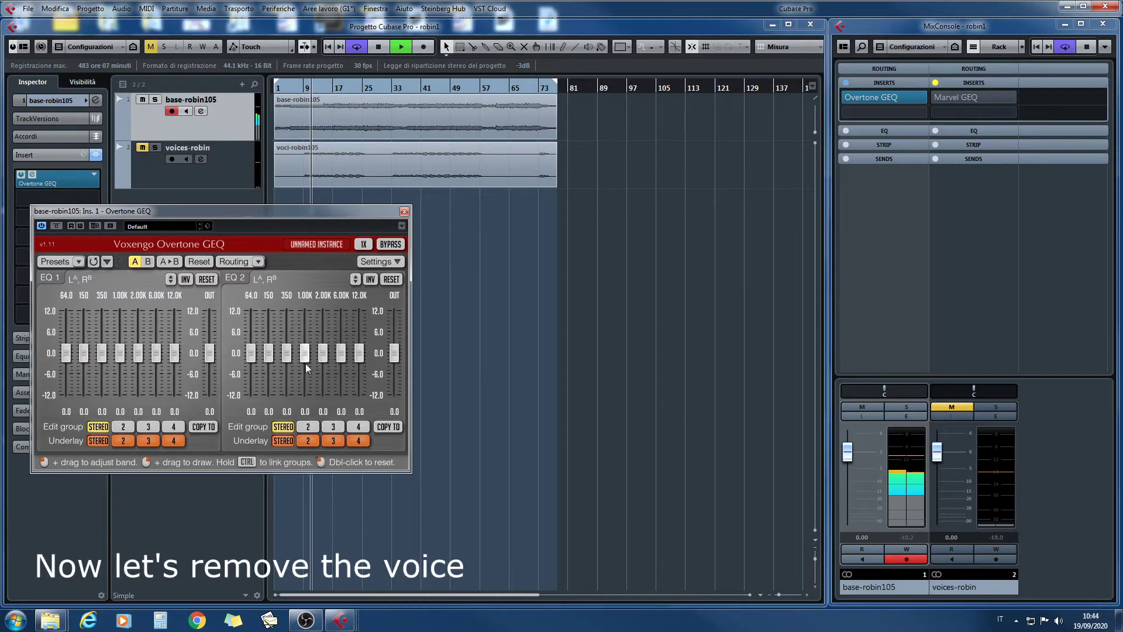
{"action": "double_click", "coordinate": [324, 333]}
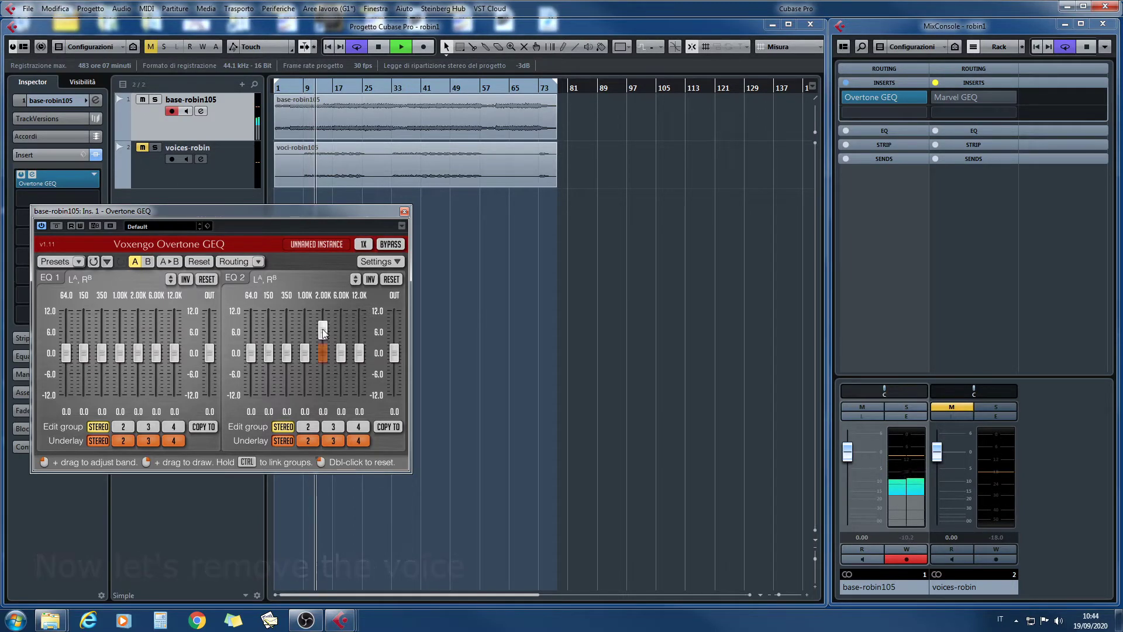
{"action": "left_click_drag", "start_coordinate": [305, 353], "coordinate": [306, 333]}
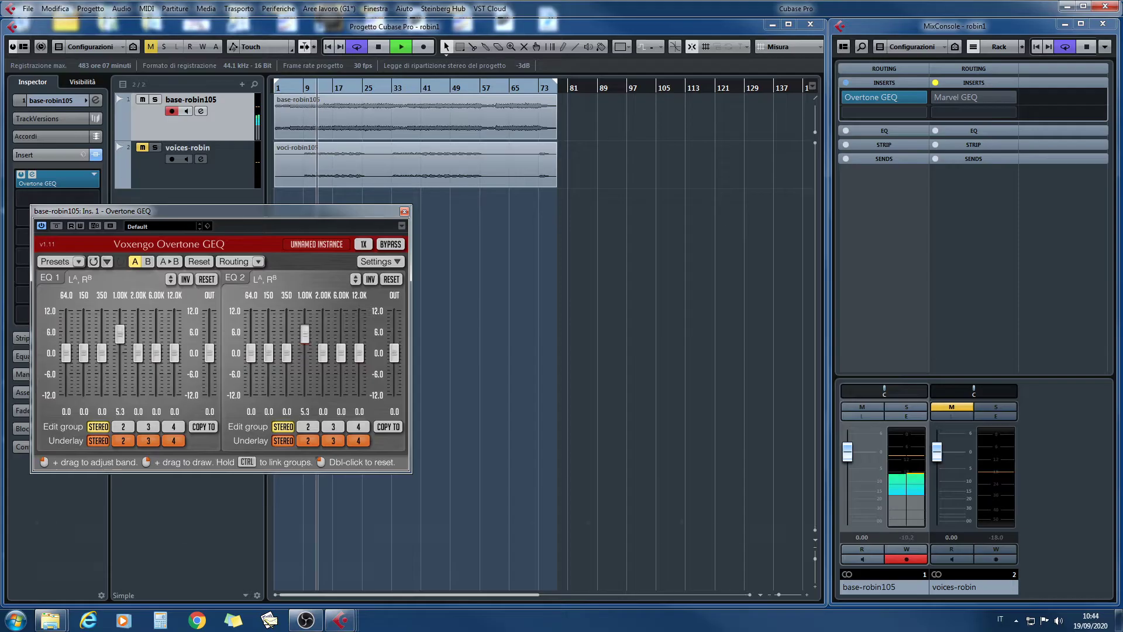
{"action": "double_click", "coordinate": [304, 332]}
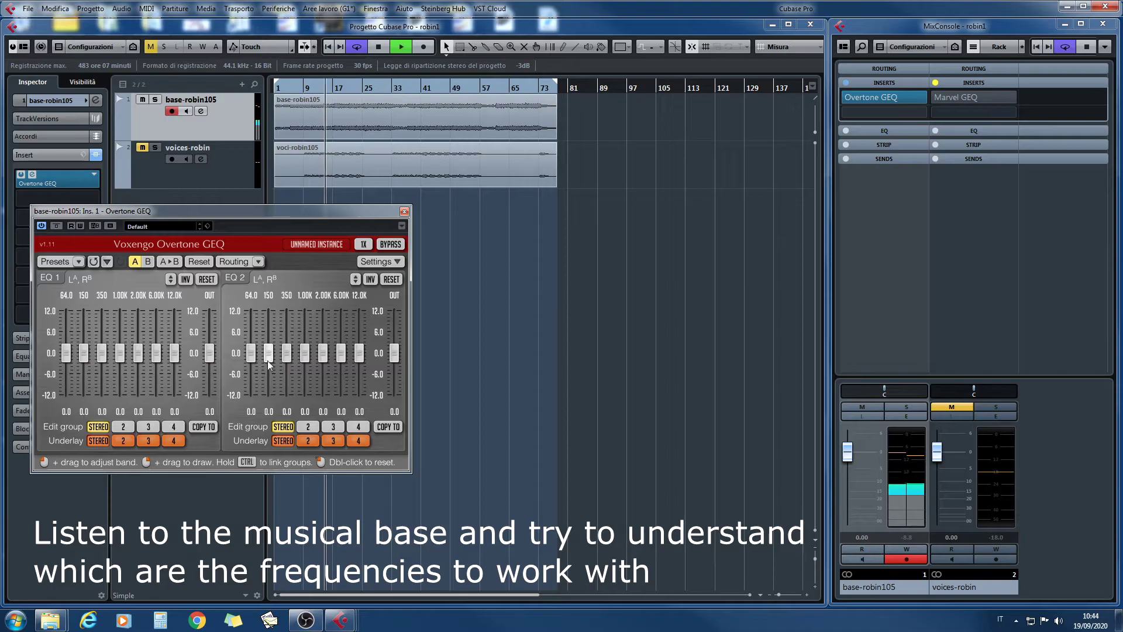
- Shape the backing track's EQ with 64.0 at 4.1, 350 at -3.5, 1.00K at -0.8, 6.00K at 2.5 and 12.0K at 2.6
{"action": "mouse_move", "coordinate": [268, 354]}
{"action": "left_mouse_down"}
{"action": "mouse_move", "coordinate": [254, 334]}
{"action": "mouse_move", "coordinate": [252, 357]}
{"action": "left_mouse_up"}
{"action": "double_click", "coordinate": [269, 342]}
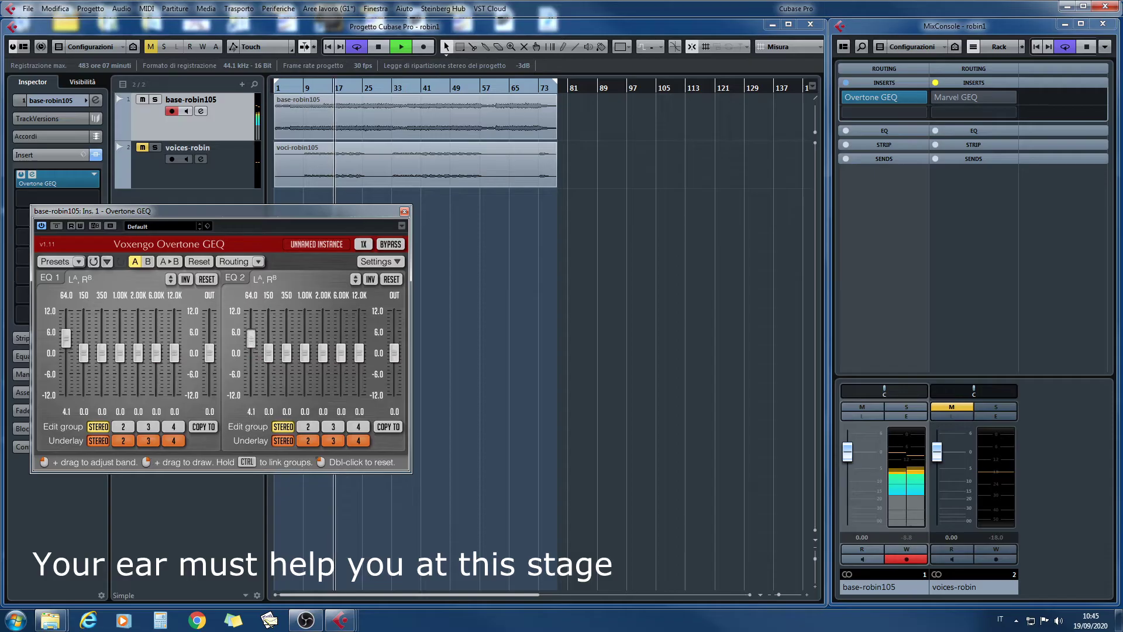
{"action": "mouse_move", "coordinate": [289, 357]}
{"action": "left_mouse_down"}
{"action": "mouse_move", "coordinate": [289, 332]}
{"action": "mouse_move", "coordinate": [286, 364]}
{"action": "mouse_move", "coordinate": [305, 328]}
{"action": "mouse_move", "coordinate": [305, 350]}
{"action": "left_mouse_up"}
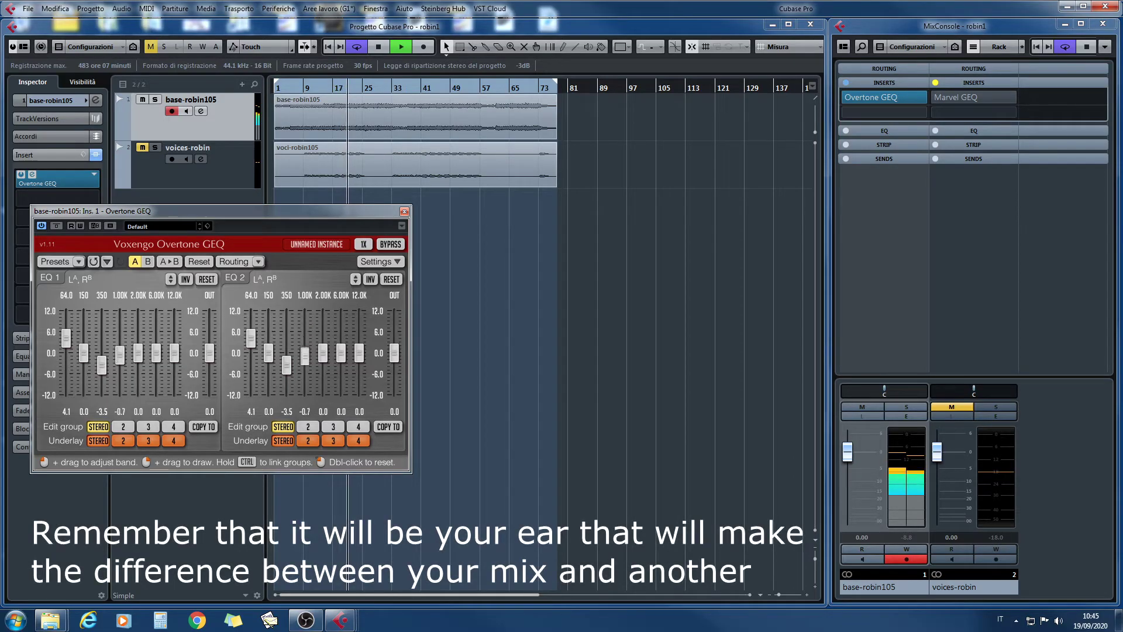
{"action": "mouse_move", "coordinate": [323, 350]}
{"action": "left_mouse_down"}
{"action": "mouse_move", "coordinate": [322, 332]}
{"action": "mouse_move", "coordinate": [341, 344]}
{"action": "left_mouse_up"}
{"action": "double_click", "coordinate": [321, 332]}
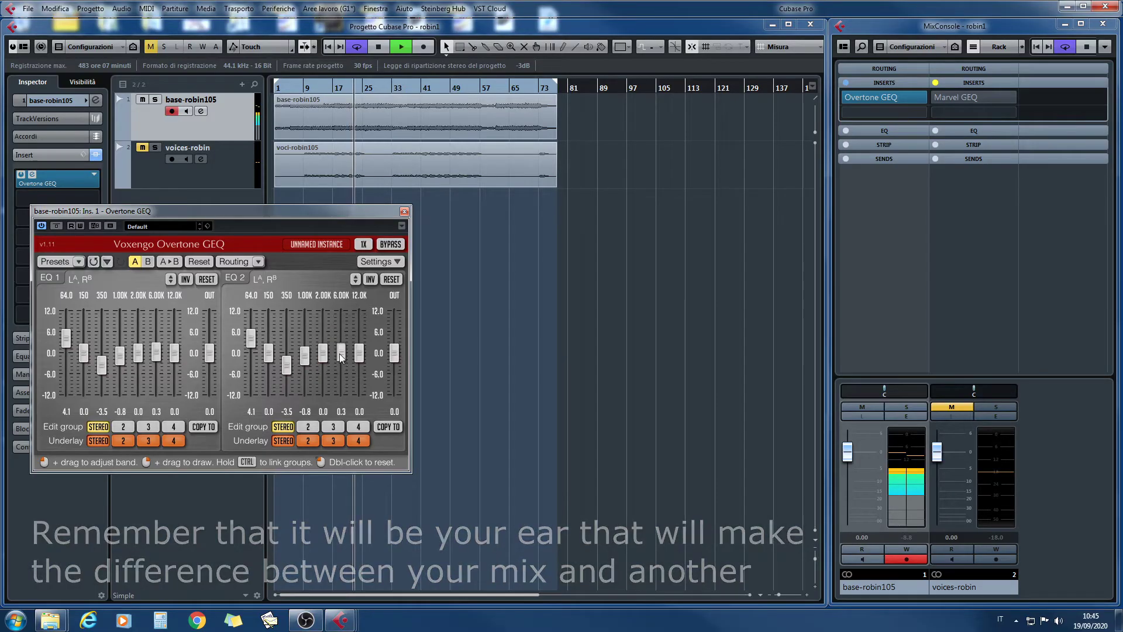
{"action": "left_click_drag", "start_coordinate": [358, 358], "coordinate": [358, 349]}
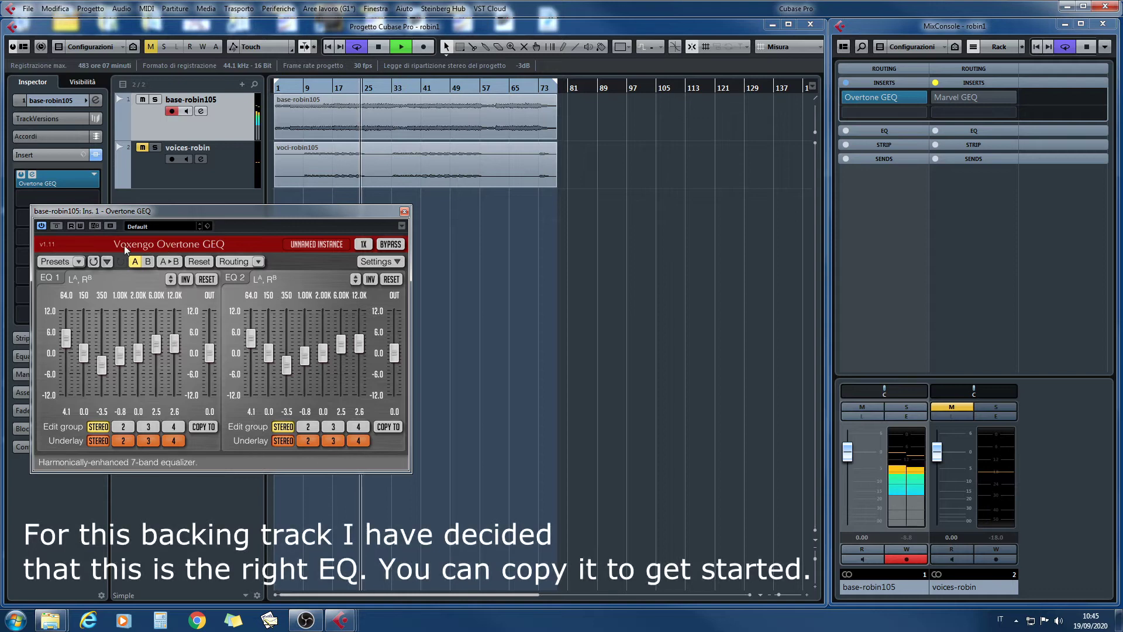
- Compare the backing track with the Overtone GEQ bypassed and active, and close the plug-in window
{"action": "left_click", "coordinate": [57, 225]}
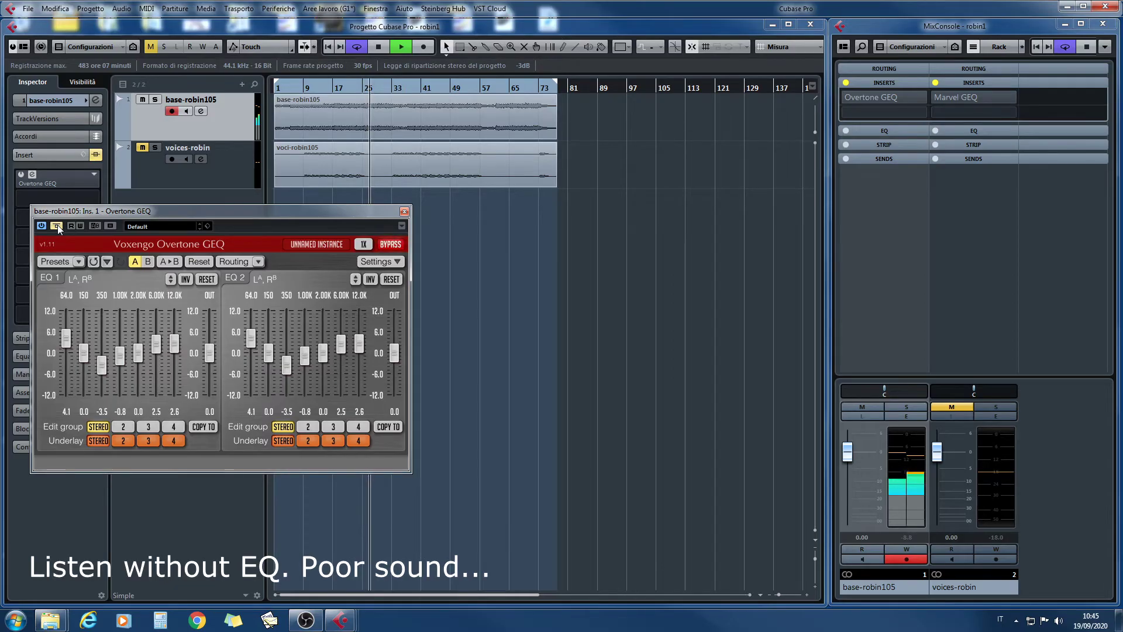
{"action": "left_click", "coordinate": [57, 226]}
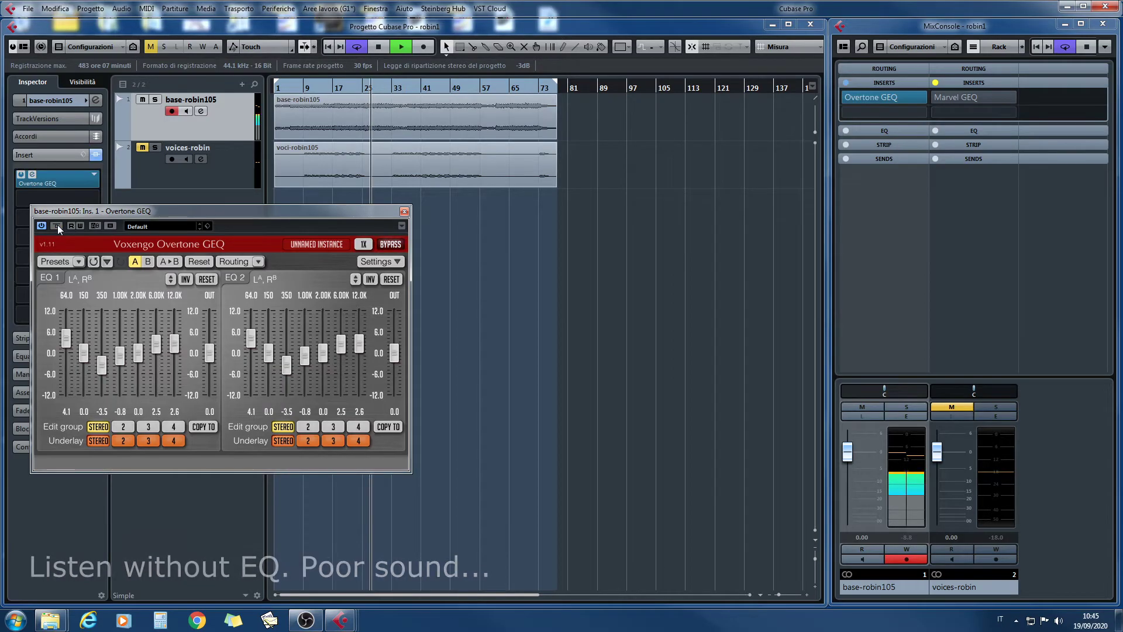
{"action": "left_click", "coordinate": [404, 211]}
- Mute base-robin105 and unmute voices-robin, and open and activate the Marvel GEQ insert on the voices-robin track
{"action": "left_click", "coordinate": [142, 100]}
{"action": "left_click", "coordinate": [142, 147]}
{"action": "left_click", "coordinate": [248, 167]}
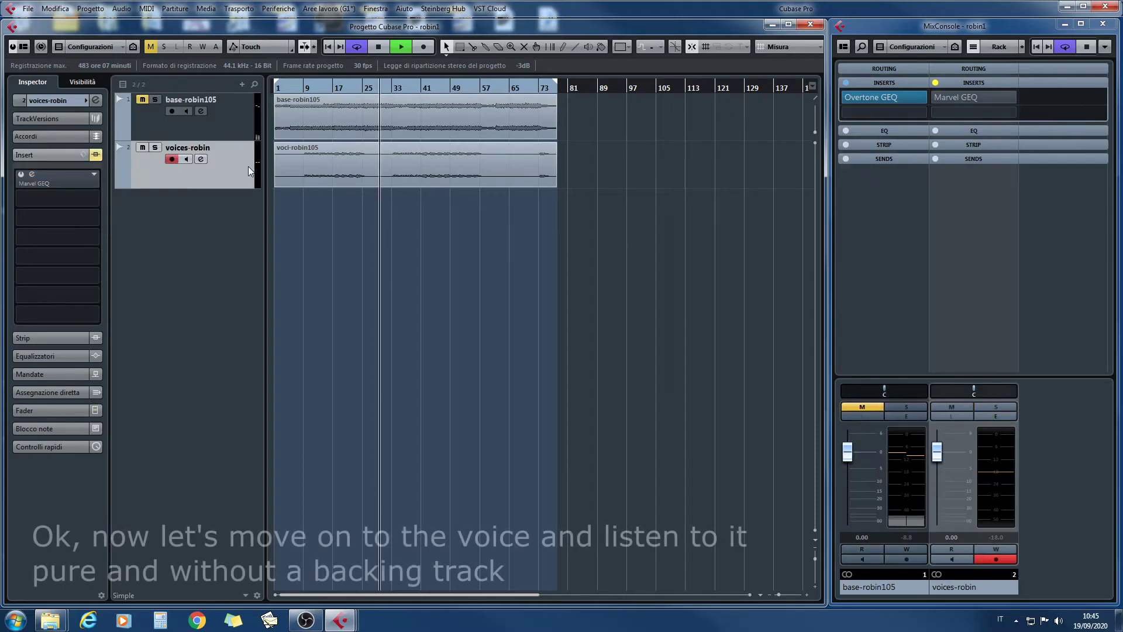
{"action": "left_click", "coordinate": [78, 181]}
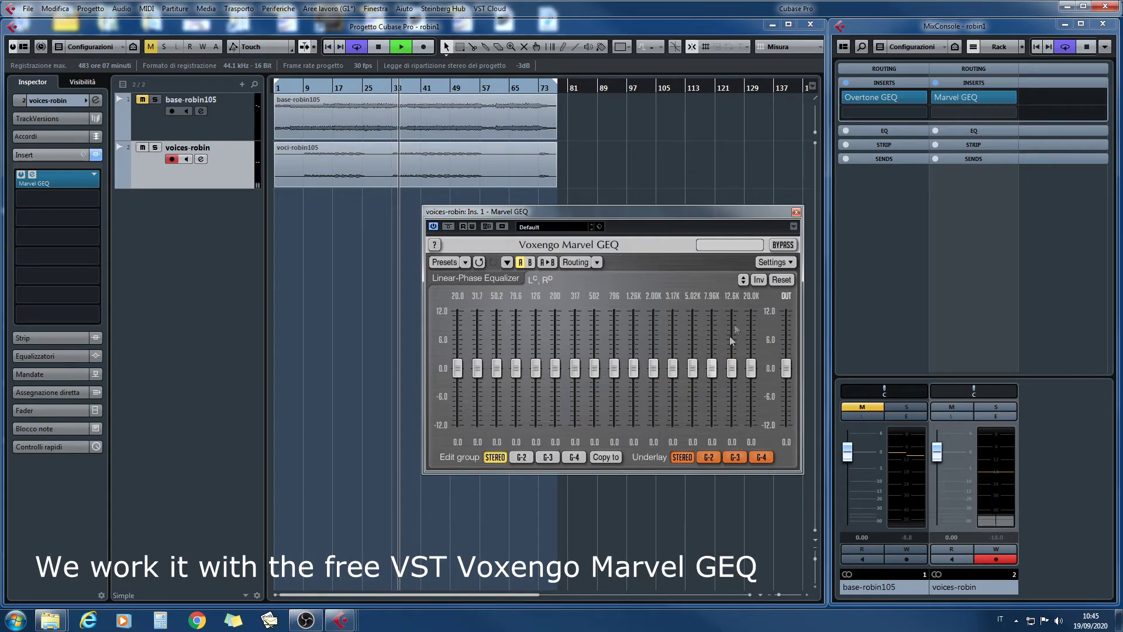
- Audition the vocal's frequencies by briefly boosting individual Marvel GEQ bands from 7.96K down to 126, resetting each to 0.0
{"action": "left_click_drag", "start_coordinate": [712, 367], "coordinate": [634, 333]}
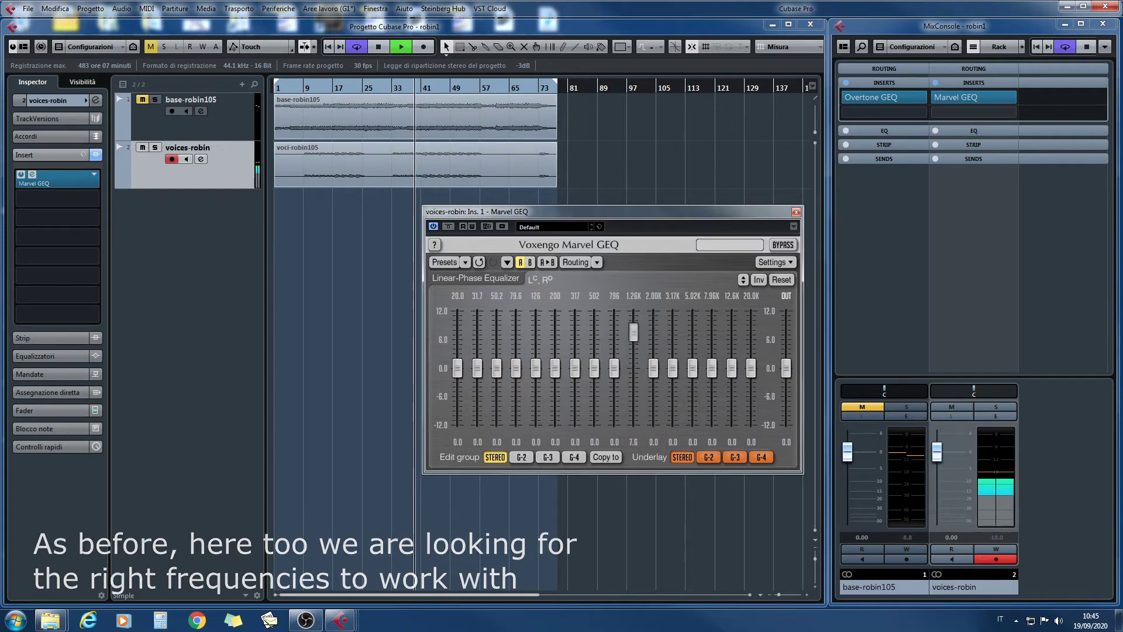
{"action": "double_click", "coordinate": [635, 332]}
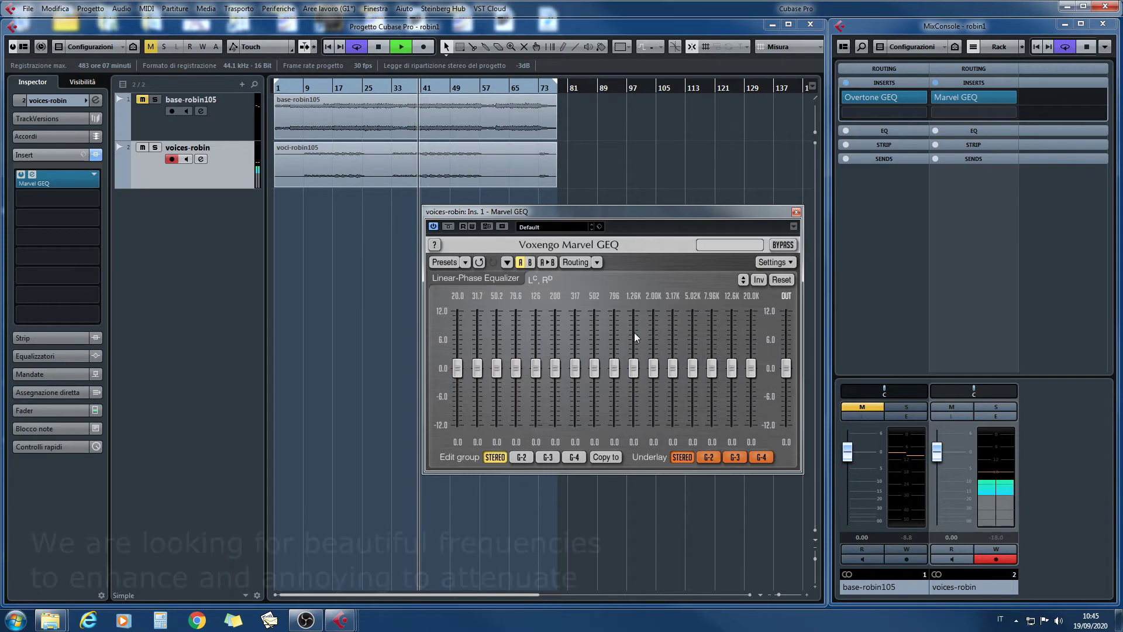
{"action": "left_click_drag", "start_coordinate": [615, 367], "coordinate": [617, 325]}
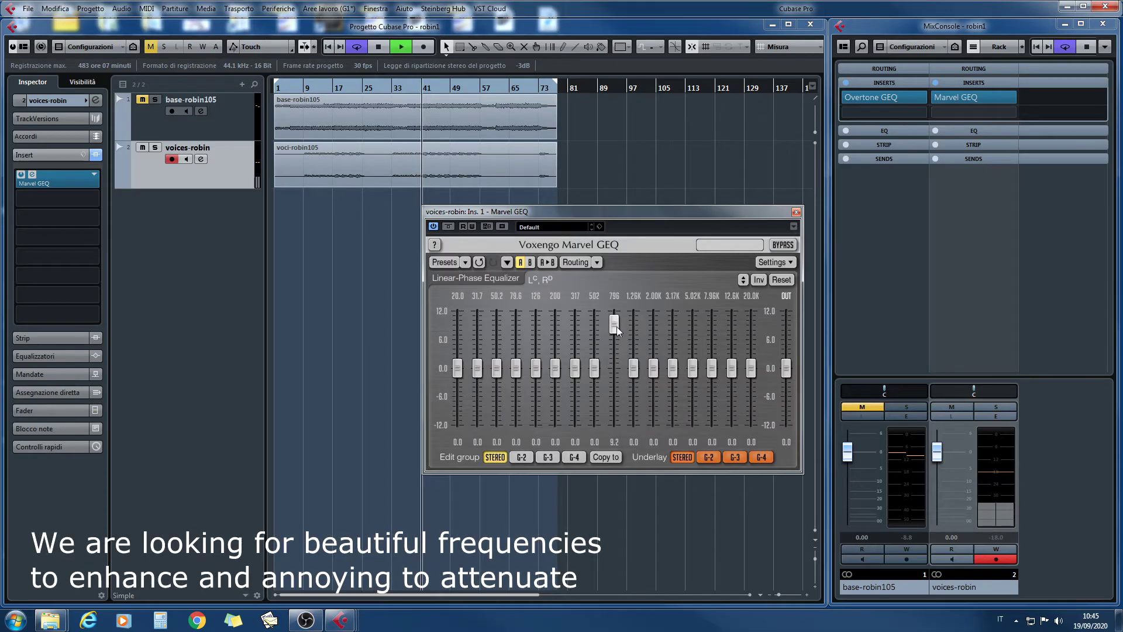
{"action": "double_click", "coordinate": [616, 326]}
{"action": "left_click_drag", "start_coordinate": [595, 367], "coordinate": [576, 335]}
{"action": "double_click", "coordinate": [592, 336]}
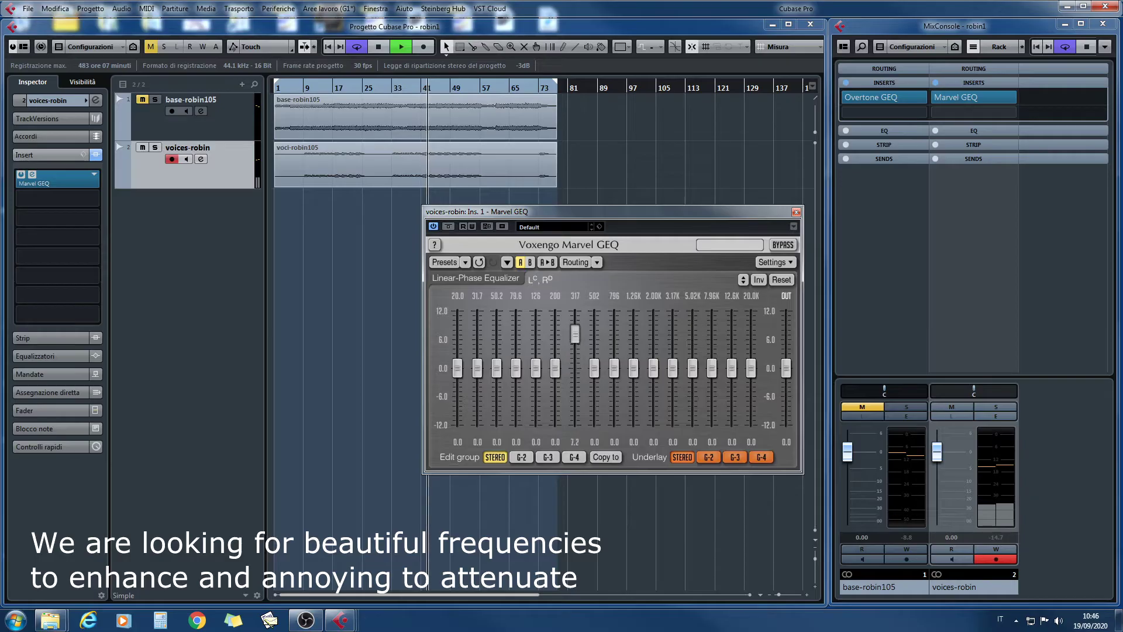
{"action": "double_click", "coordinate": [575, 334]}
{"action": "left_click_drag", "start_coordinate": [555, 368], "coordinate": [556, 334]}
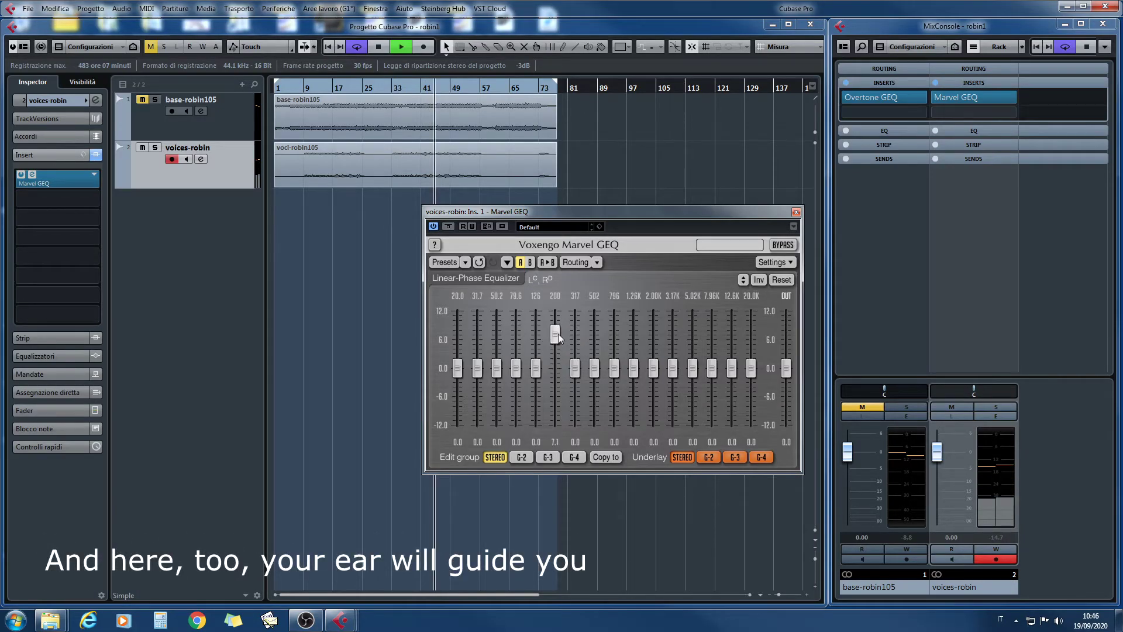
{"action": "left_click_drag", "start_coordinate": [537, 373], "coordinate": [536, 329]}
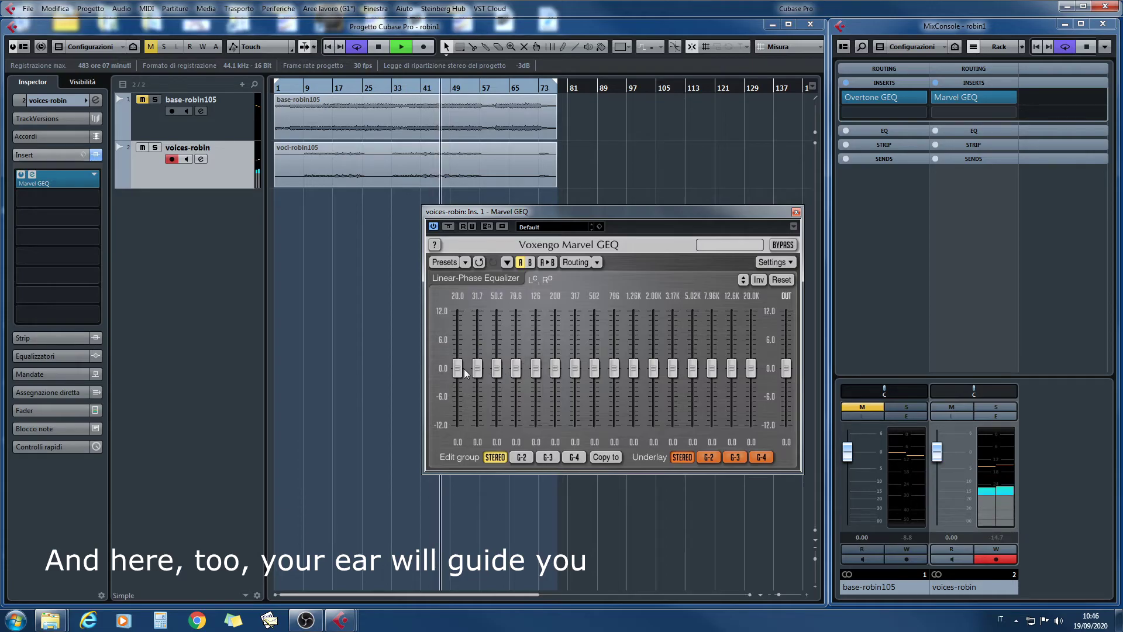
- Set vocal EQ bands 20.0 to -6.9, 31.7 to -4.8, 50.2 to -3.2, 78.6 to -0.9, 200 to 3.1, 317 to -0.7, 502 to -1.1, 796 to -1.7
{"action": "left_click_drag", "start_coordinate": [457, 382], "coordinate": [498, 394]}
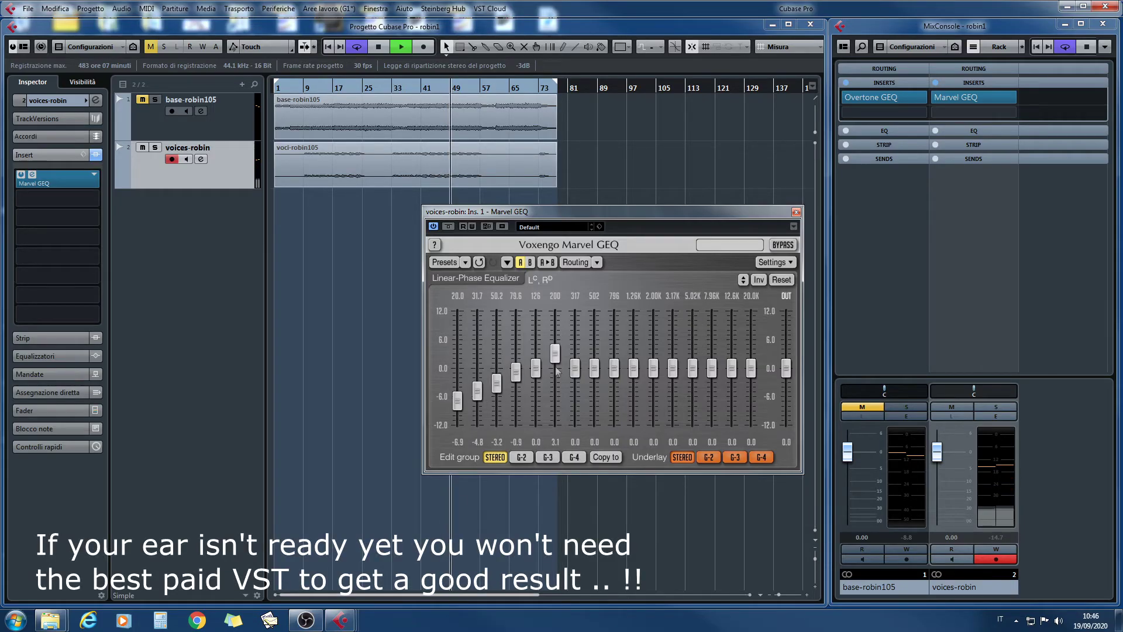
{"action": "left_click_drag", "start_coordinate": [573, 373], "coordinate": [594, 326]}
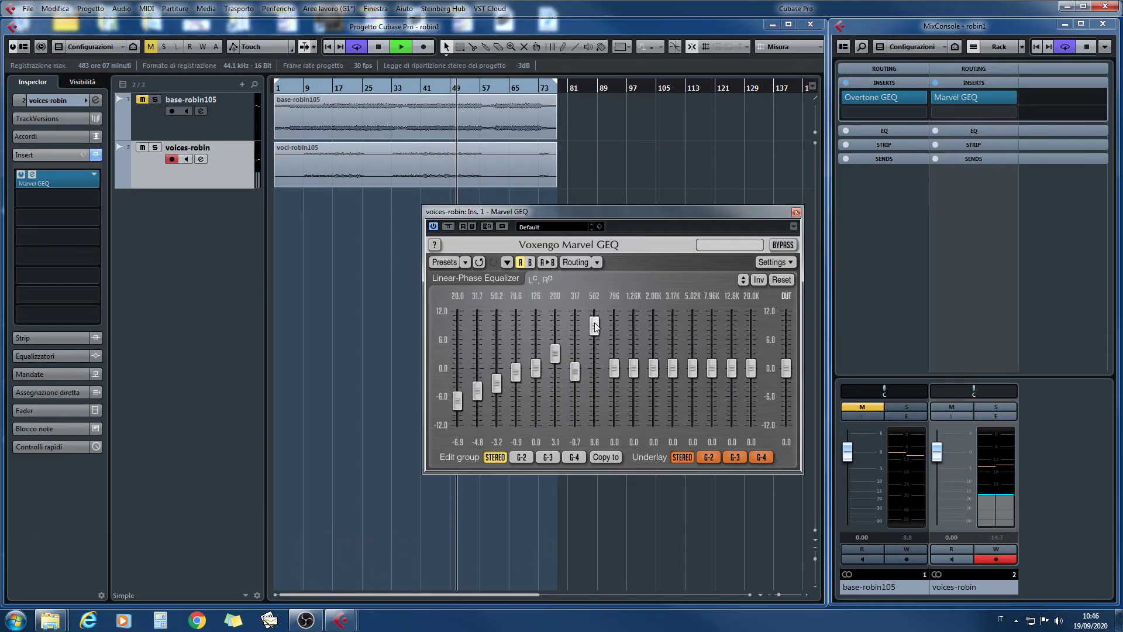
{"action": "left_click_drag", "start_coordinate": [594, 324], "coordinate": [613, 375]}
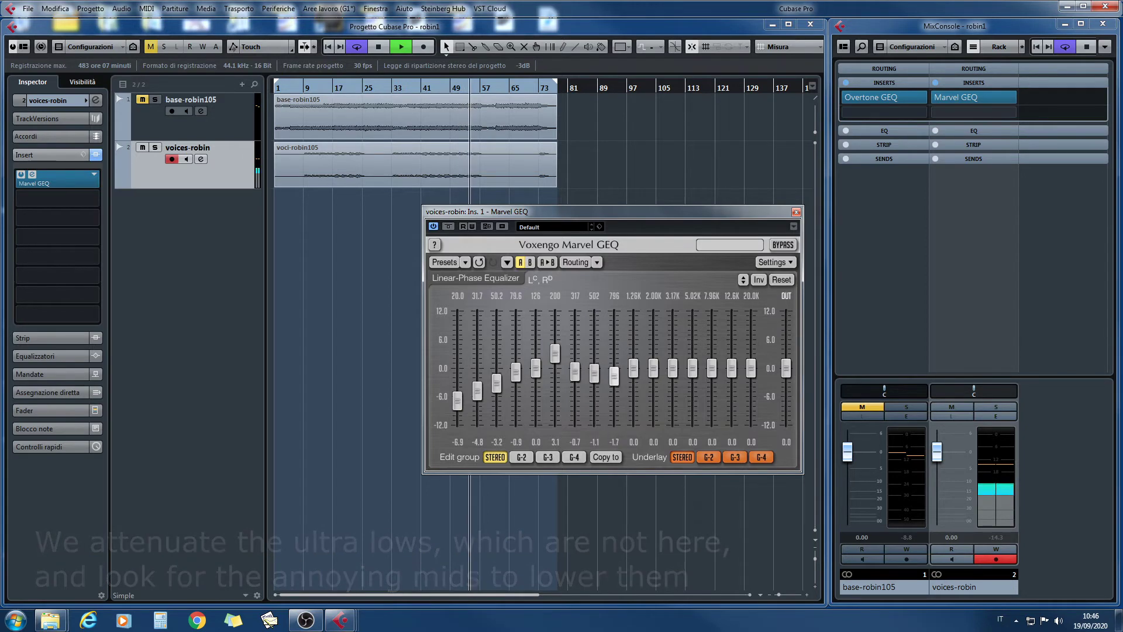
- Set the vocal EQ's 3.17K band to 2.0, 5.02K to 0.0, 7.96K to 4.0, 12.6K to -0.5 and 20.0K to -5.8
{"action": "mouse_move", "coordinate": [655, 373]}
{"action": "left_mouse_down"}
{"action": "mouse_move", "coordinate": [655, 333]}
{"action": "mouse_move", "coordinate": [654, 369]}
{"action": "left_mouse_up"}
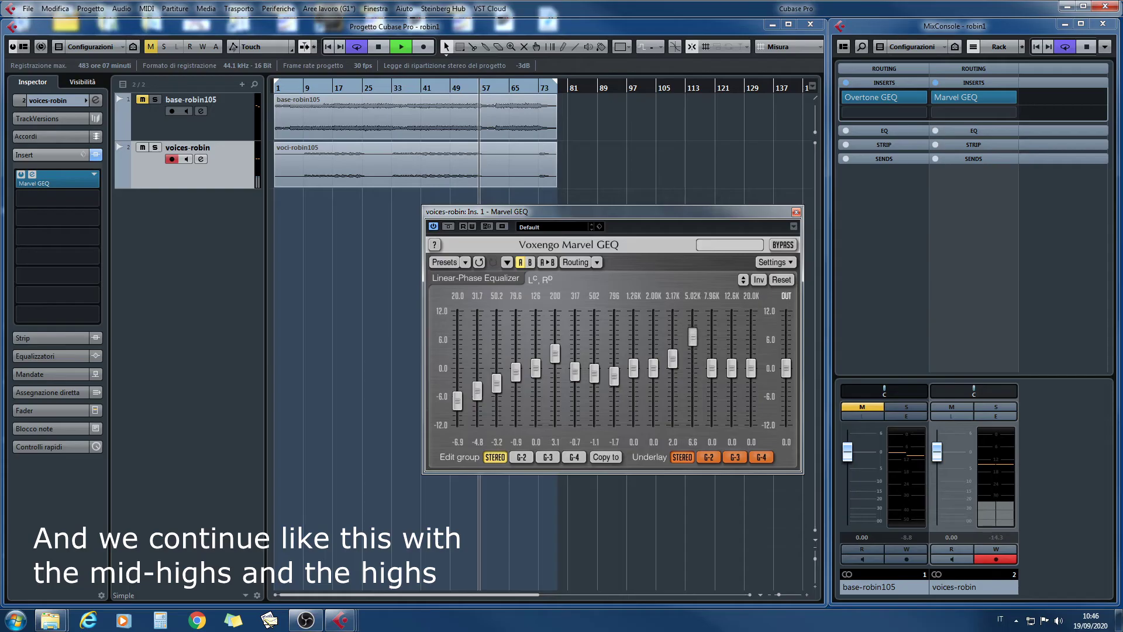
{"action": "left_click", "coordinate": [441, 86]}
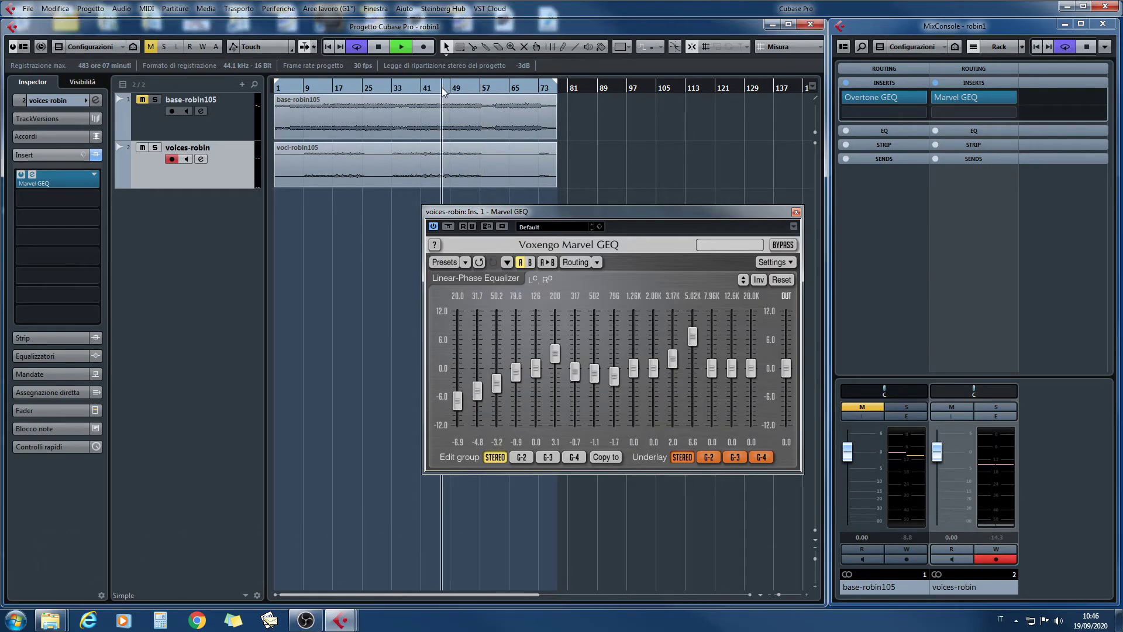
{"action": "double_click", "coordinate": [691, 339]}
{"action": "left_click_drag", "start_coordinate": [692, 366], "coordinate": [693, 342]}
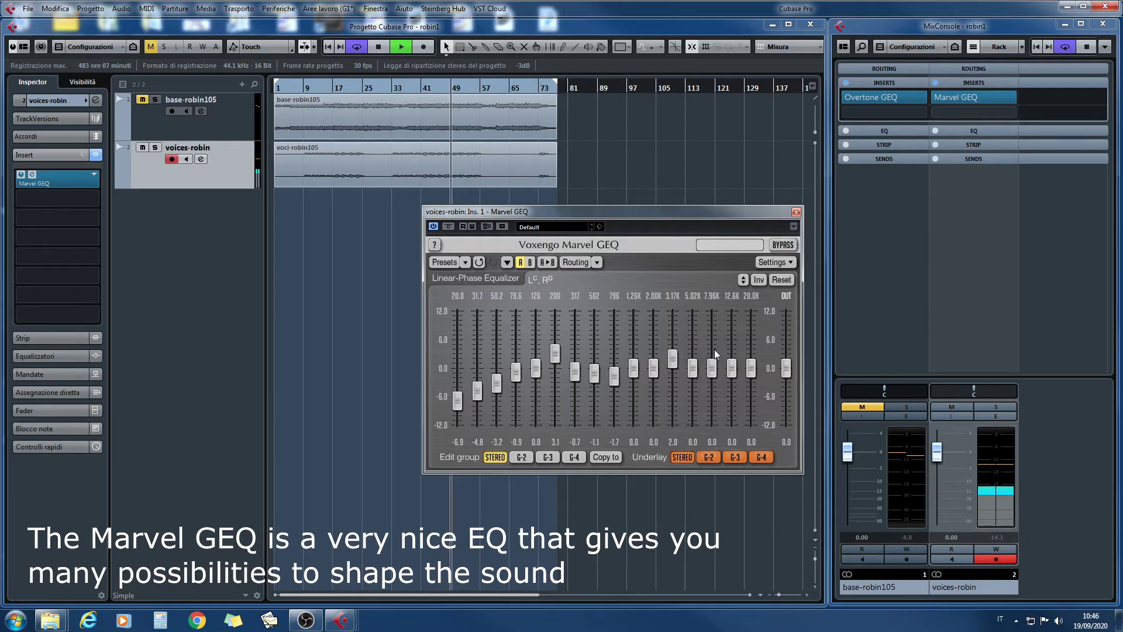
{"action": "left_click_drag", "start_coordinate": [712, 341], "coordinate": [732, 375]}
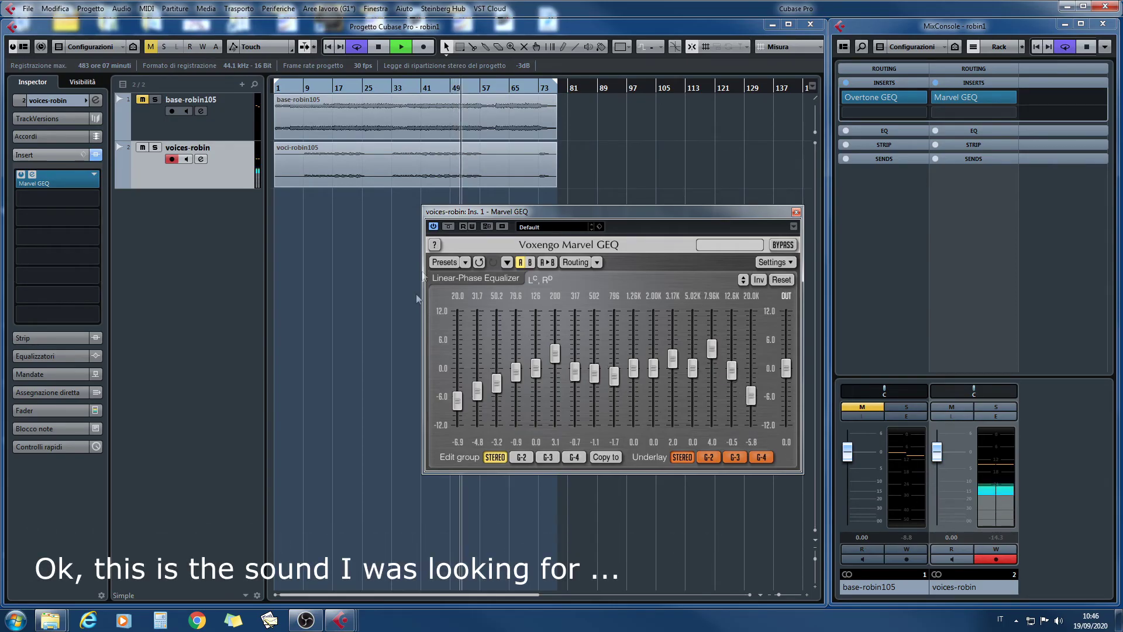
- Compare the vocal with the Marvel GEQ bypassed and active, and close the plug-in window
{"action": "left_click", "coordinate": [448, 227]}
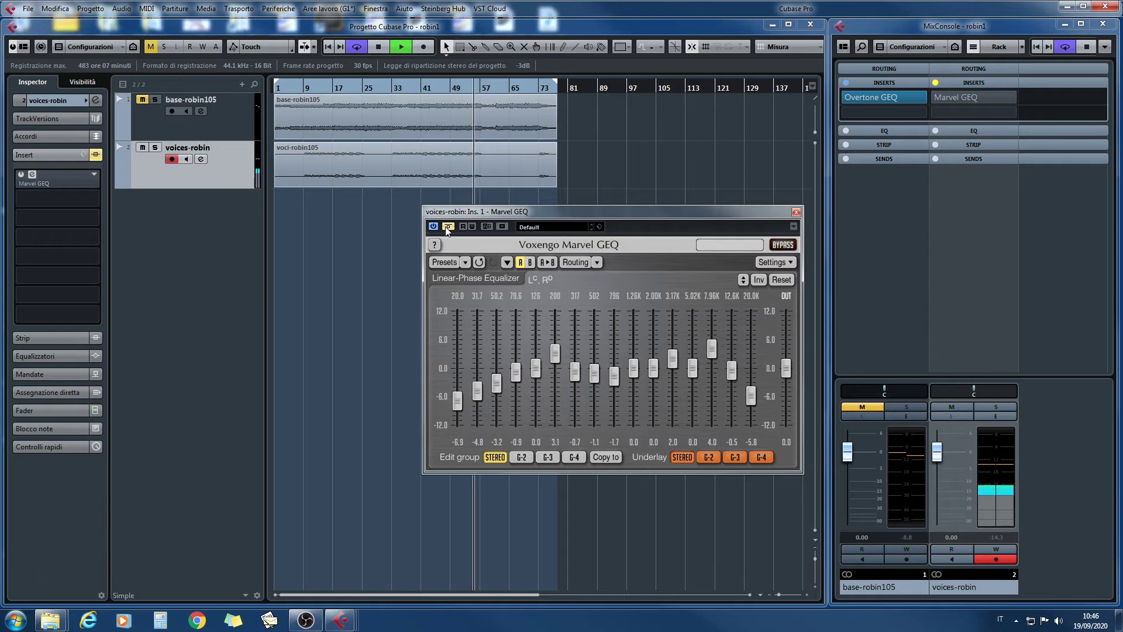
{"action": "left_click", "coordinate": [447, 227]}
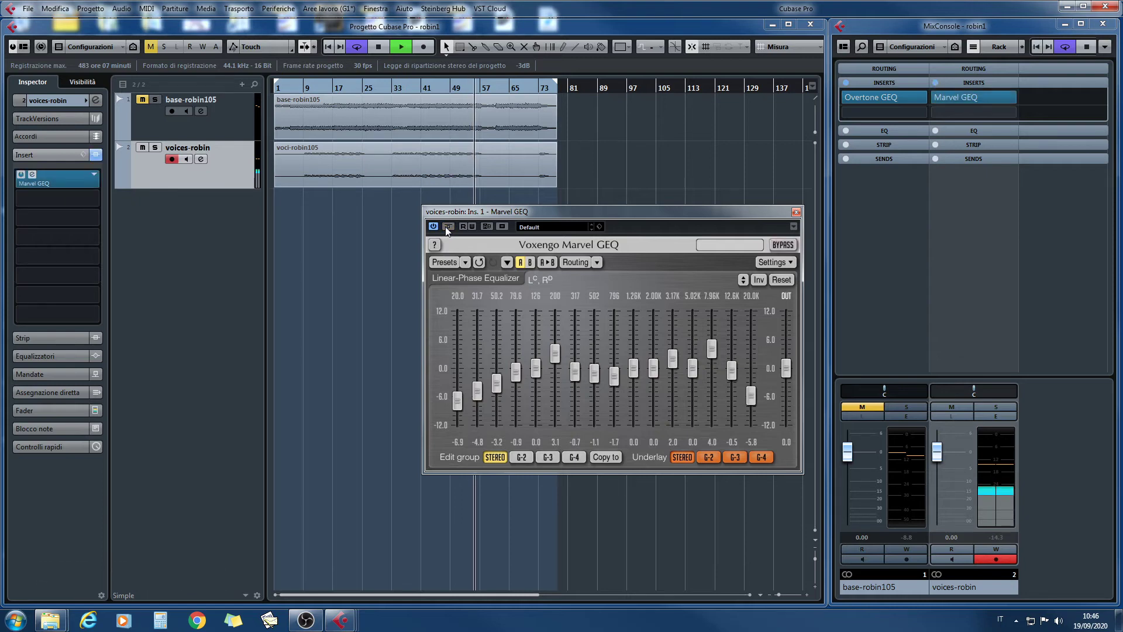
{"action": "left_click", "coordinate": [797, 211]}
- Unmute base-robin105 and play the backing track and vocal together from just before bar 33
{"action": "left_click", "coordinate": [142, 100]}
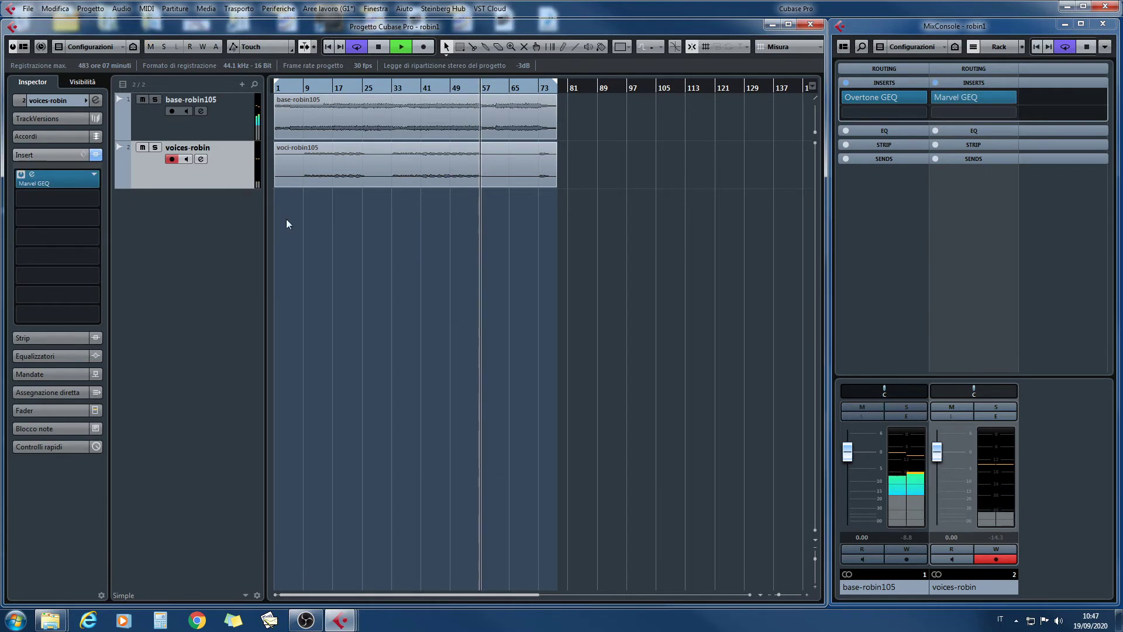
{"action": "left_click", "coordinate": [387, 88]}
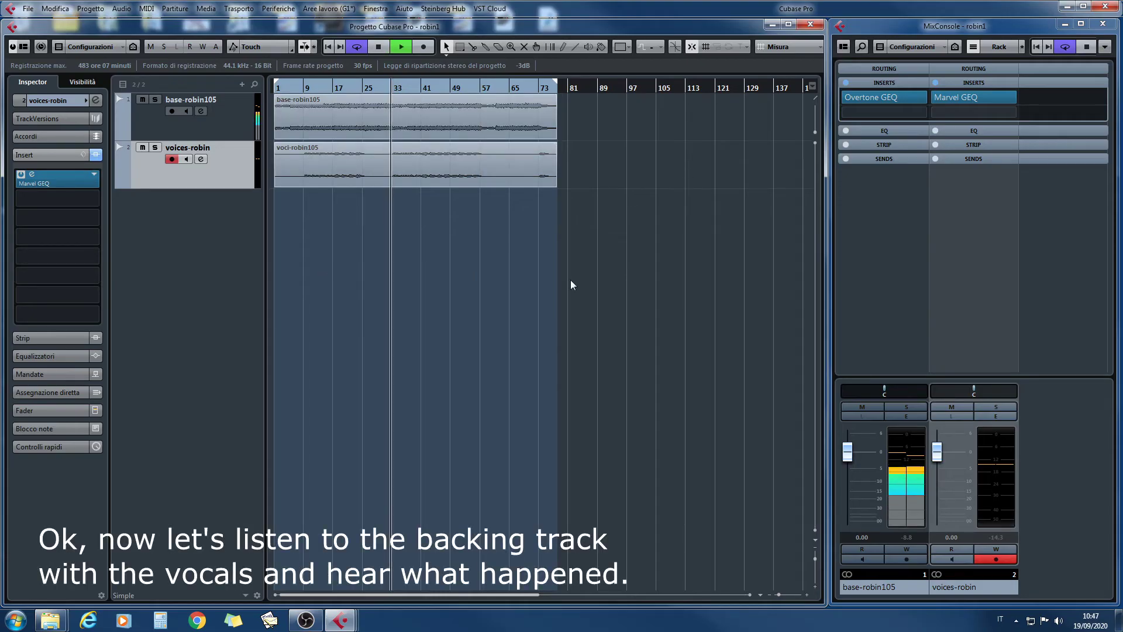
{"action": "left_click", "coordinate": [70, 178]}
{"action": "left_click", "coordinate": [973, 93]}
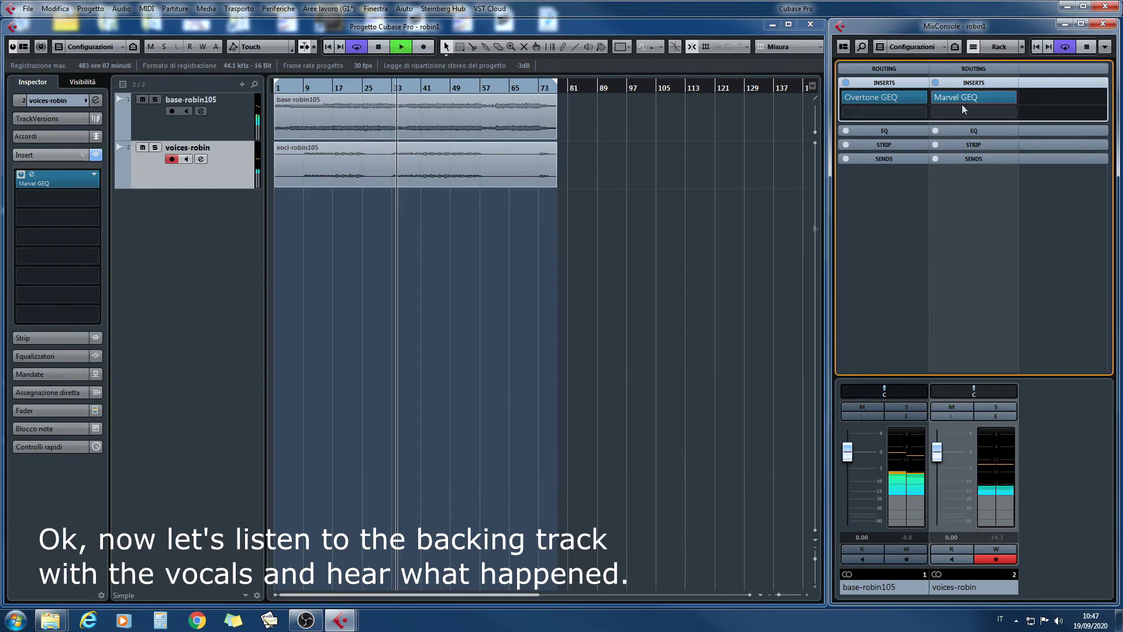
- Open the Overtone GEQ and Marvel GEQ windows and show the Stereo edit group in Overtone's EQ 2 section
{"action": "left_click", "coordinate": [894, 99]}
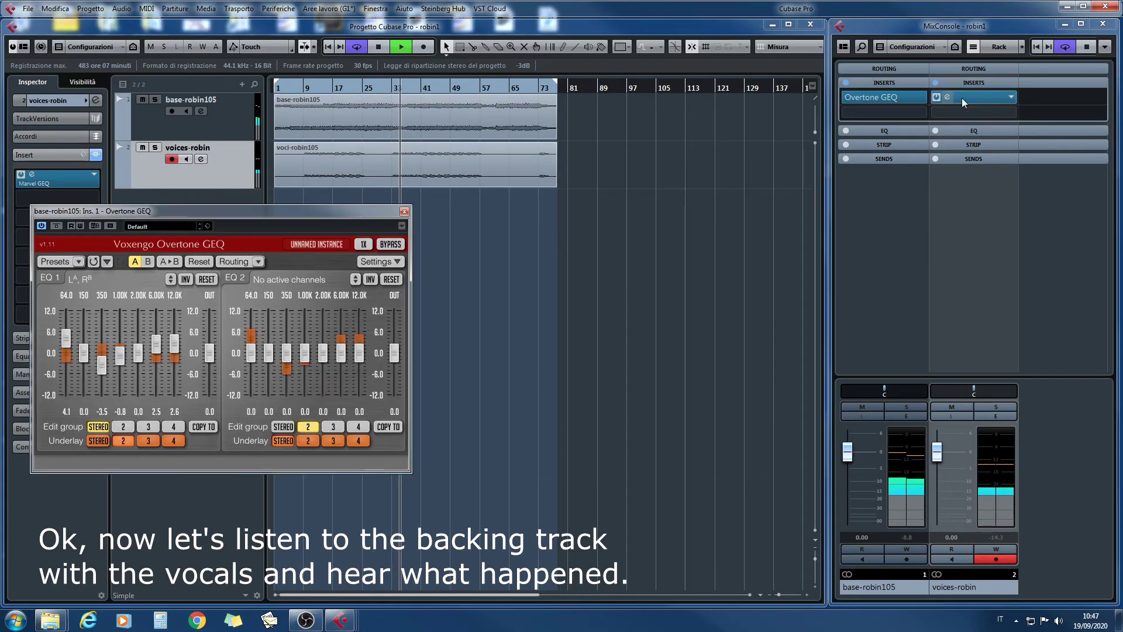
{"action": "left_click", "coordinate": [962, 97]}
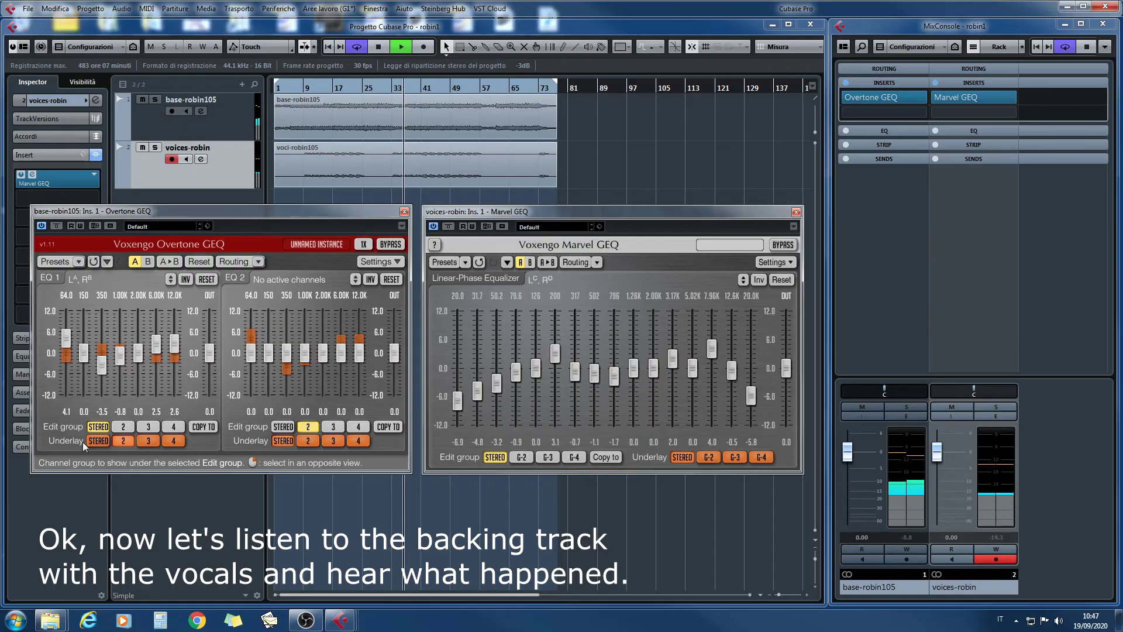
{"action": "left_click", "coordinate": [283, 427]}
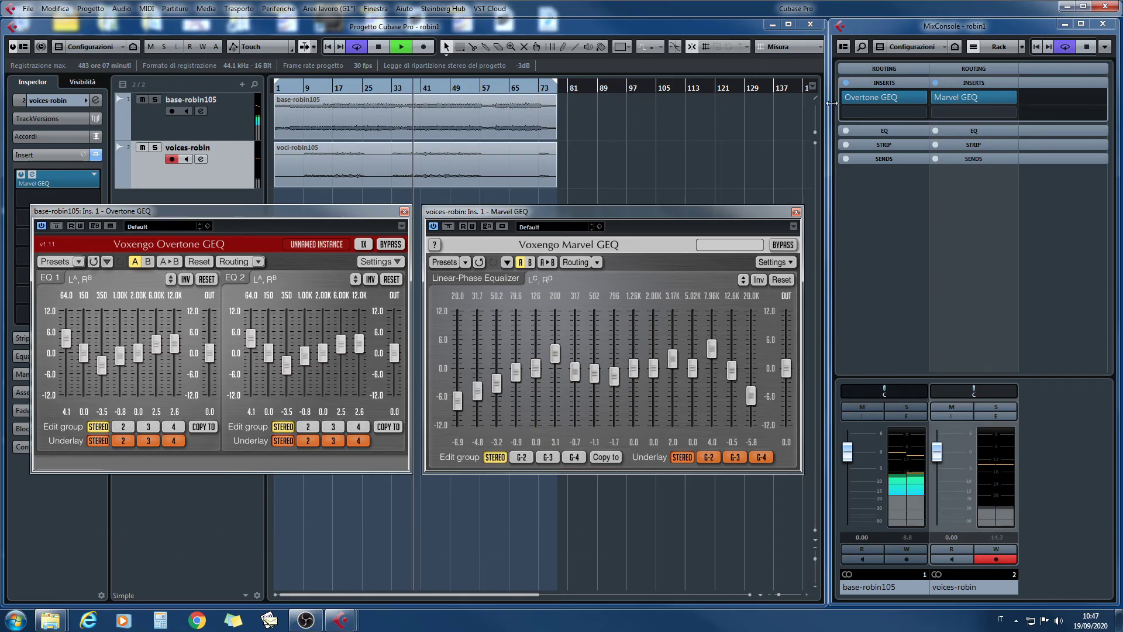
- Bypass and reactivate the inserts of both base-robin105 and voices-robin twice during playback to compare the mix without and with EQ
{"action": "left_click", "coordinate": [847, 83]}
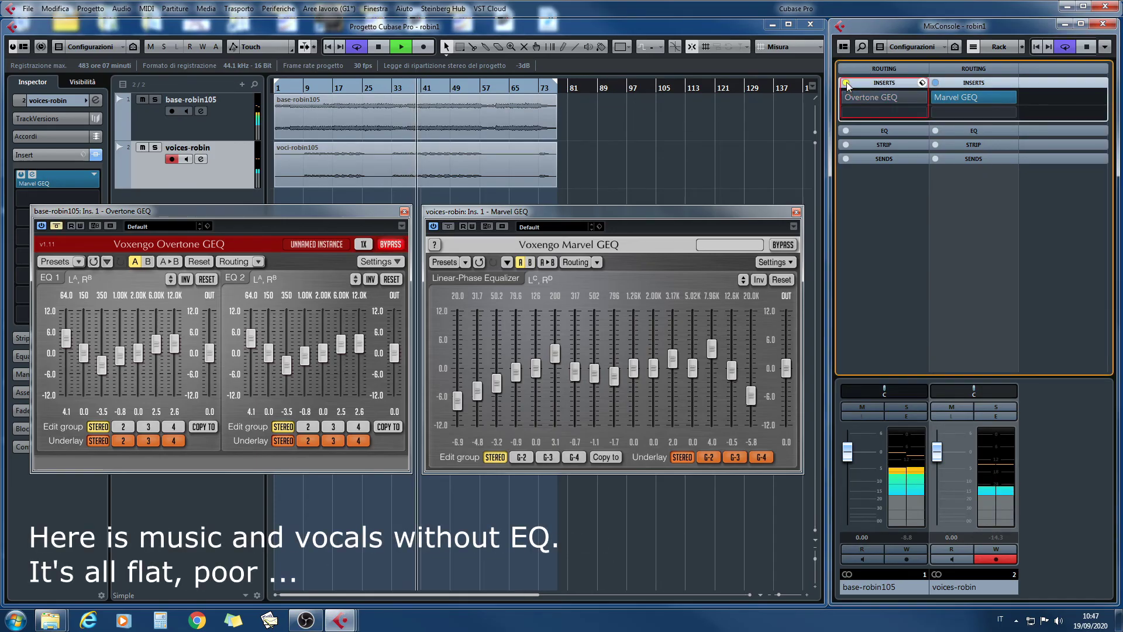
{"action": "left_click", "coordinate": [936, 83]}
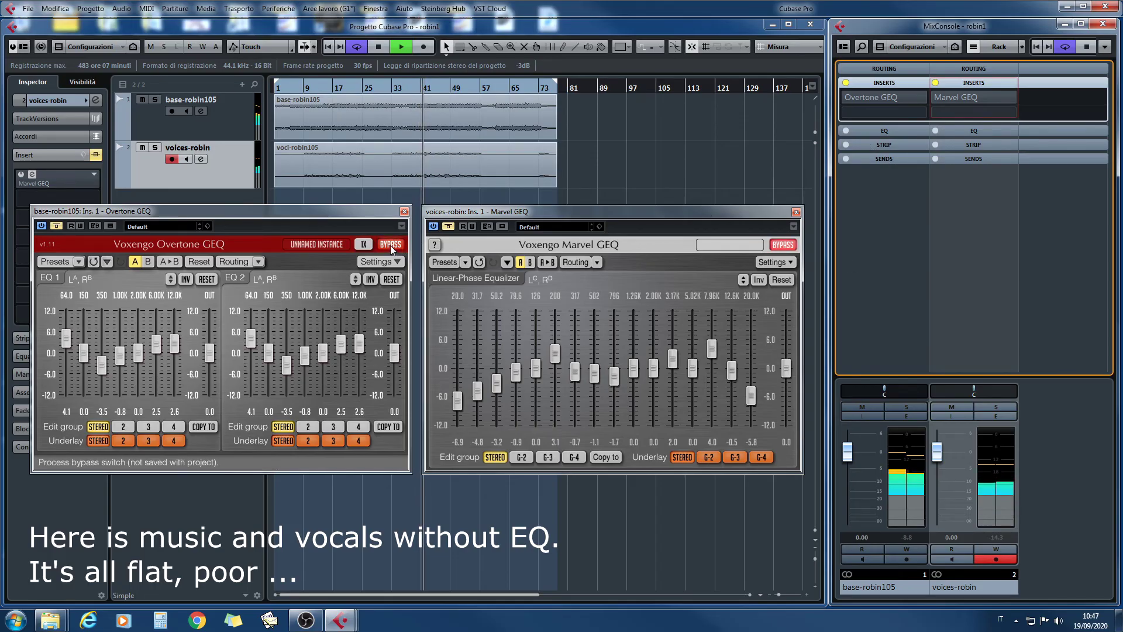
{"action": "left_click", "coordinate": [846, 82]}
{"action": "left_click", "coordinate": [935, 82]}
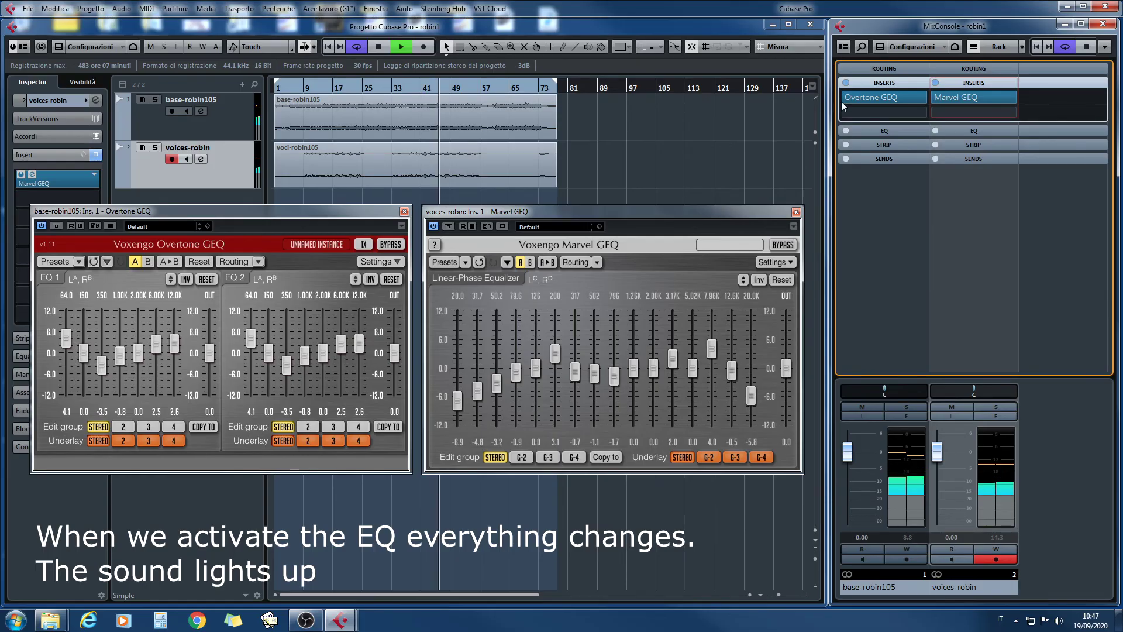
{"action": "left_click", "coordinate": [846, 83]}
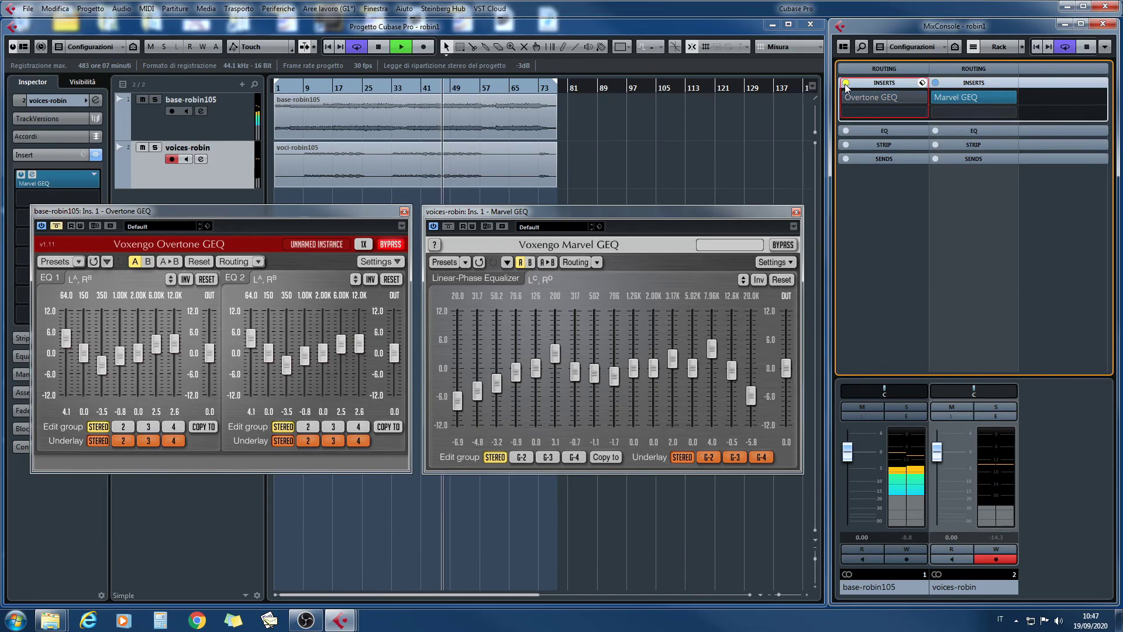
{"action": "left_click", "coordinate": [935, 82]}
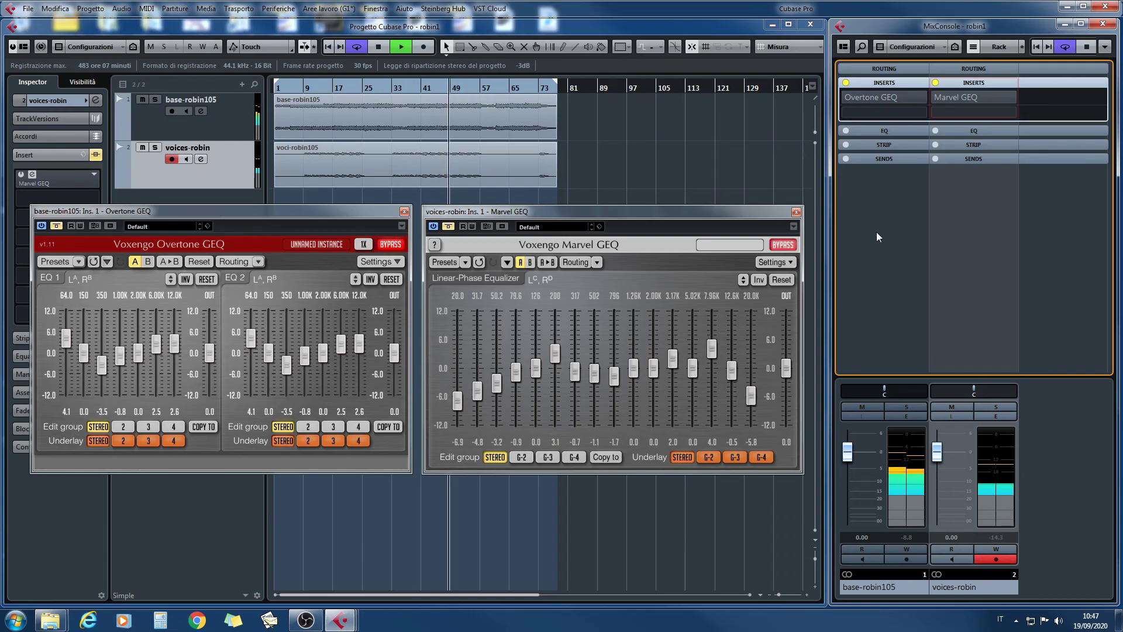
{"action": "left_click", "coordinate": [846, 82]}
{"action": "left_click", "coordinate": [936, 82]}
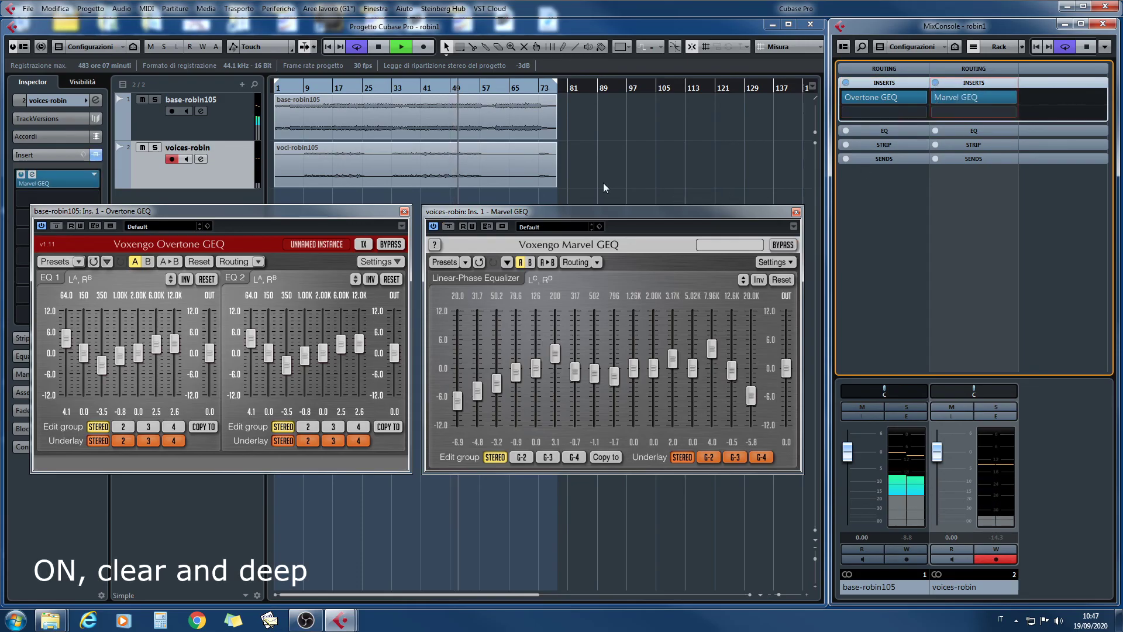
{"action": "left_click", "coordinate": [514, 165]}
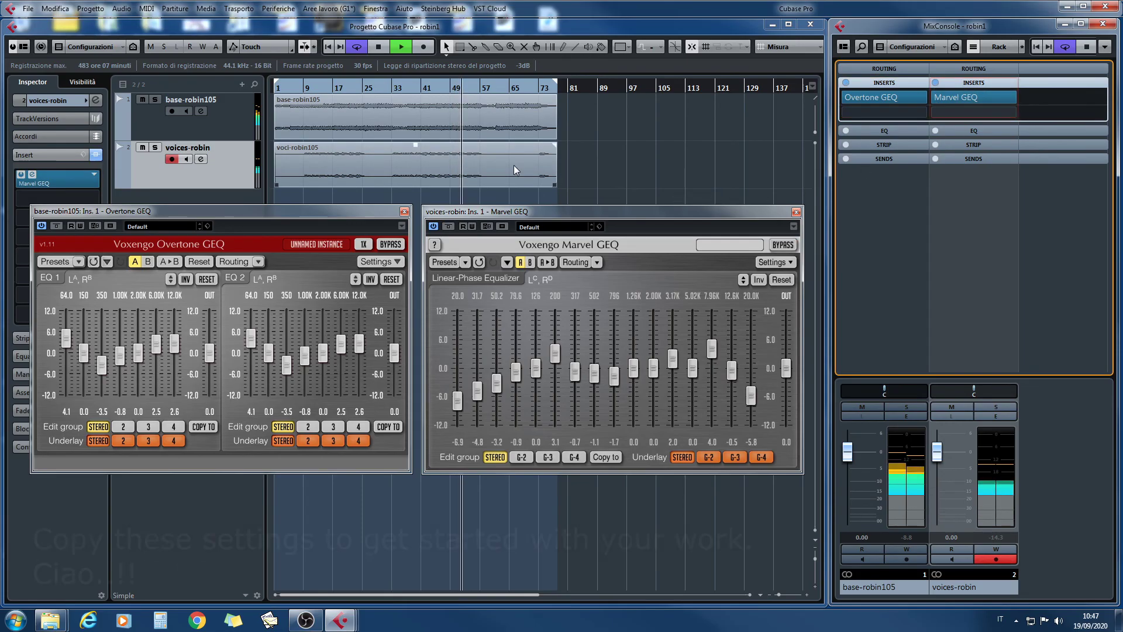